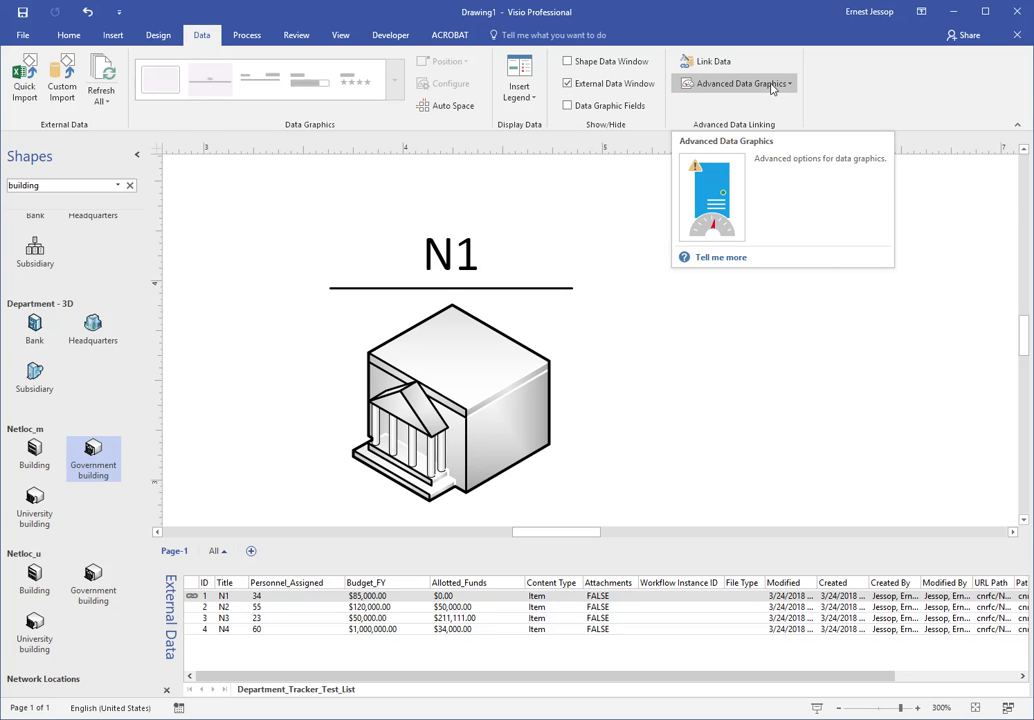
- Open the data graphic of the N1 government building shape for editing
click(771, 89)
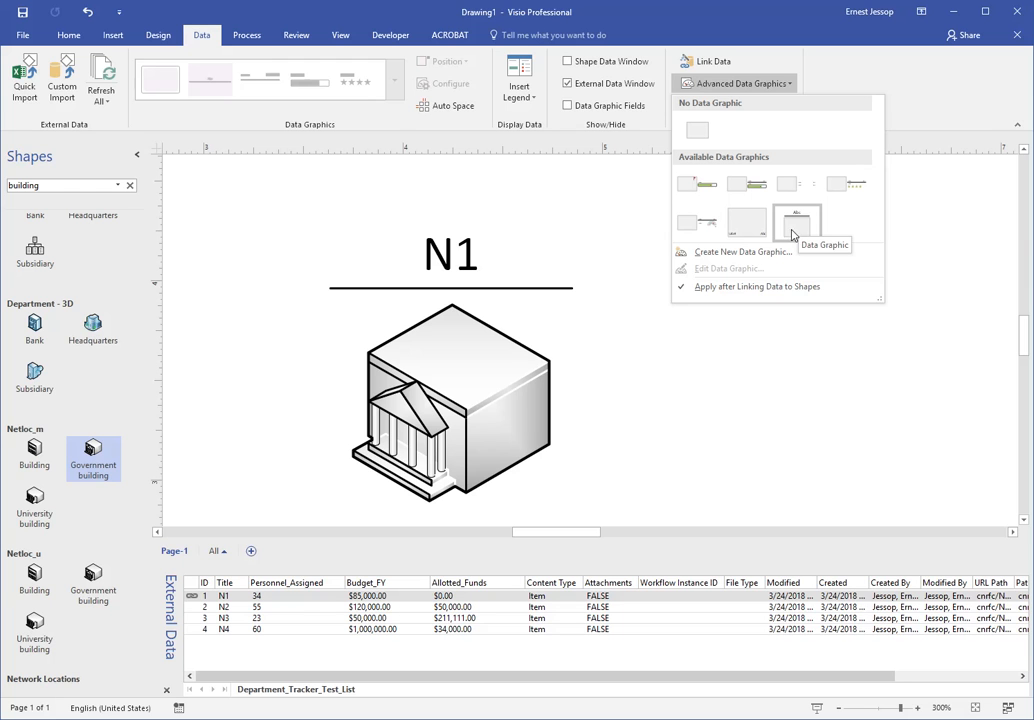
click(473, 369)
click(473, 360)
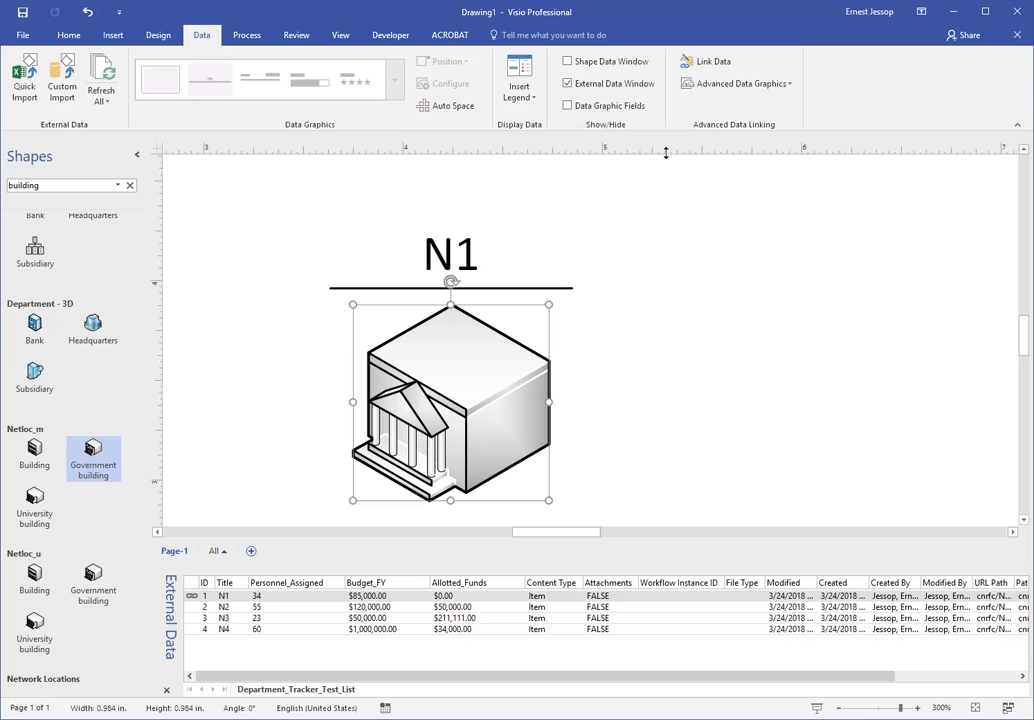
click(730, 85)
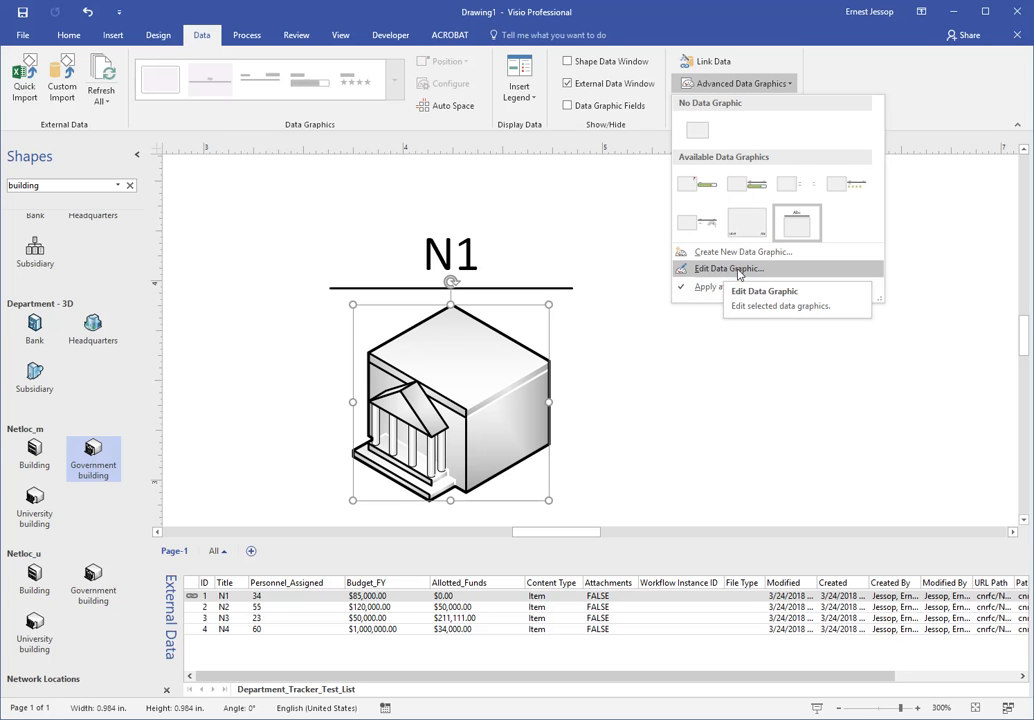
click(727, 270)
drag(665, 233, 883, 200)
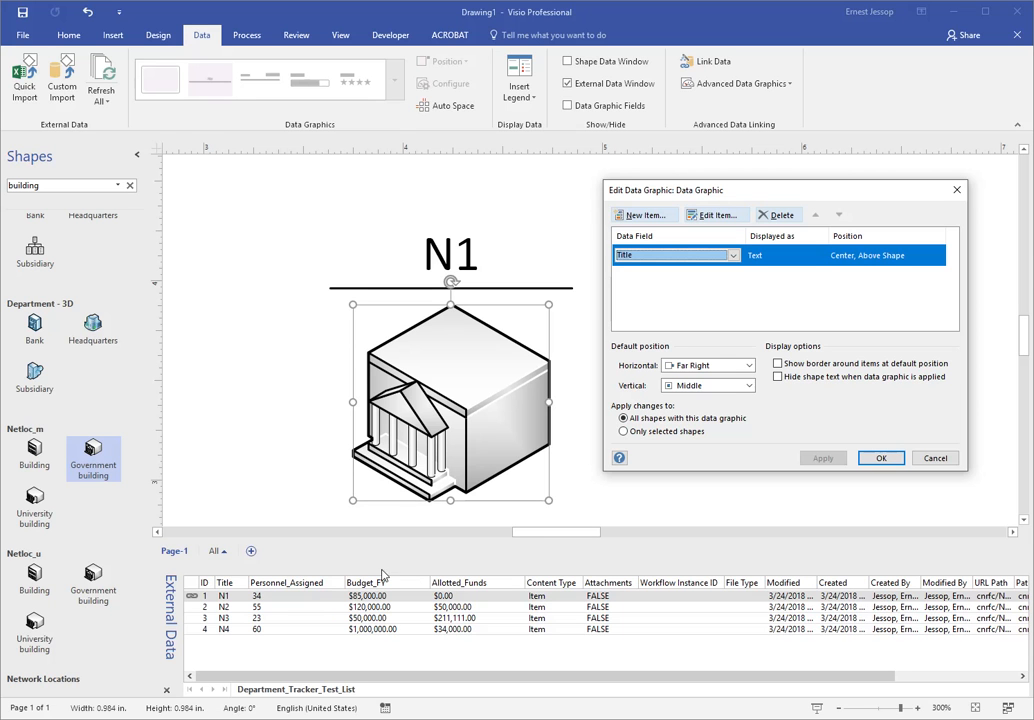
- Start a new data graphic item based on the Personnel_Assigned field
click(640, 215)
drag(525, 320, 688, 240)
click(607, 278)
drag(612, 311, 609, 332)
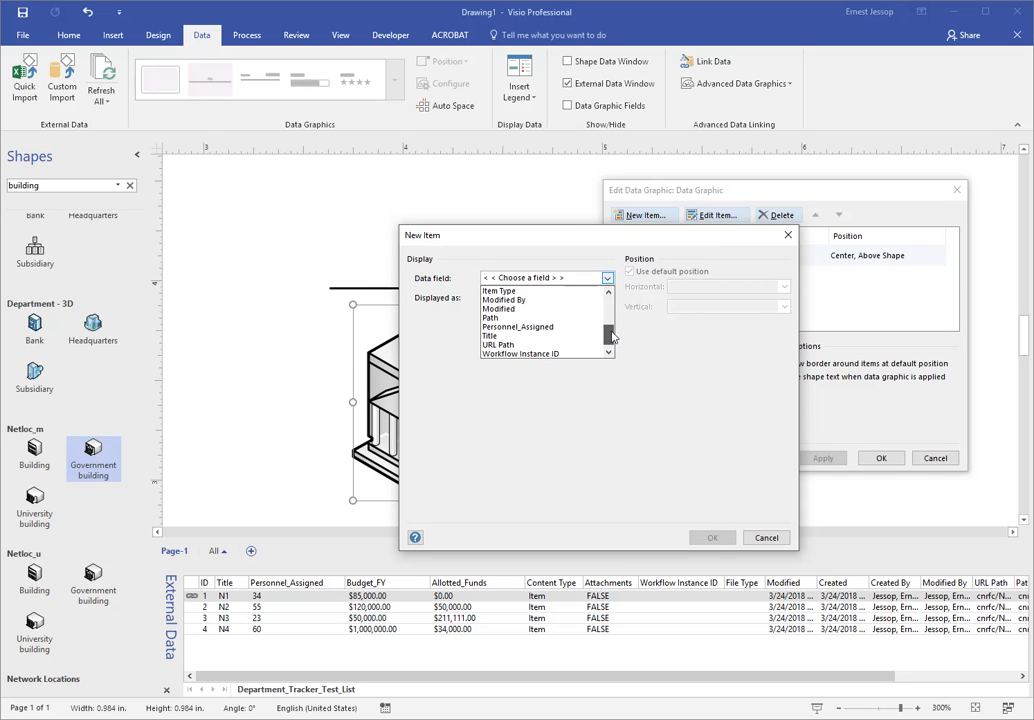
click(557, 334)
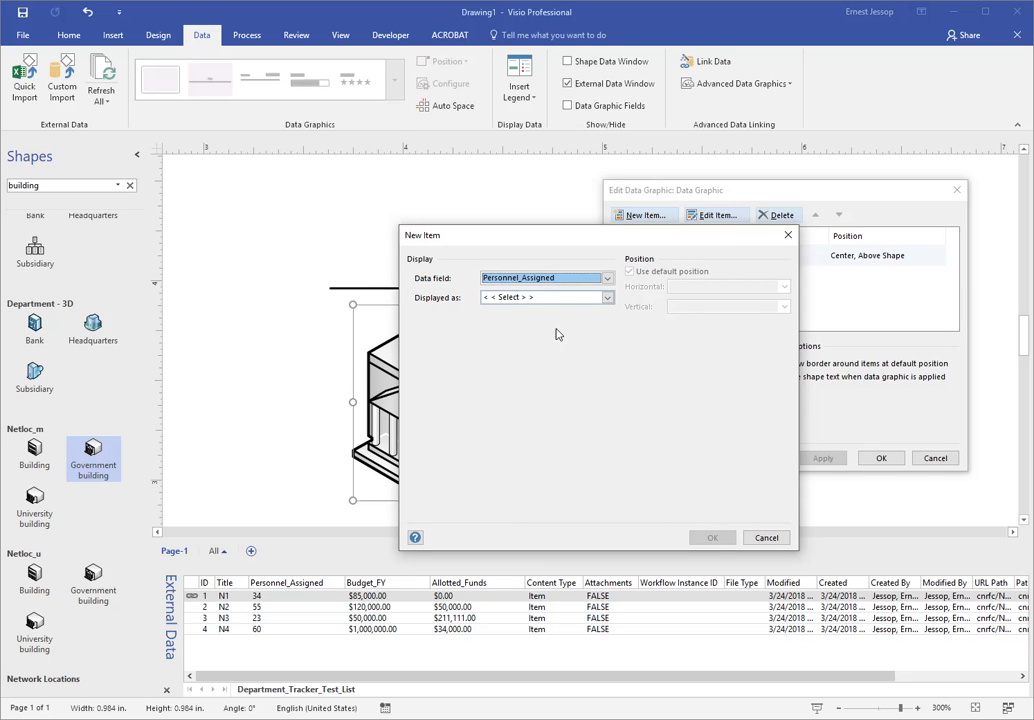
- Display the Personnel_Assigned item as a Data Bar in the Progress bar style with a maximum value of 60
click(607, 298)
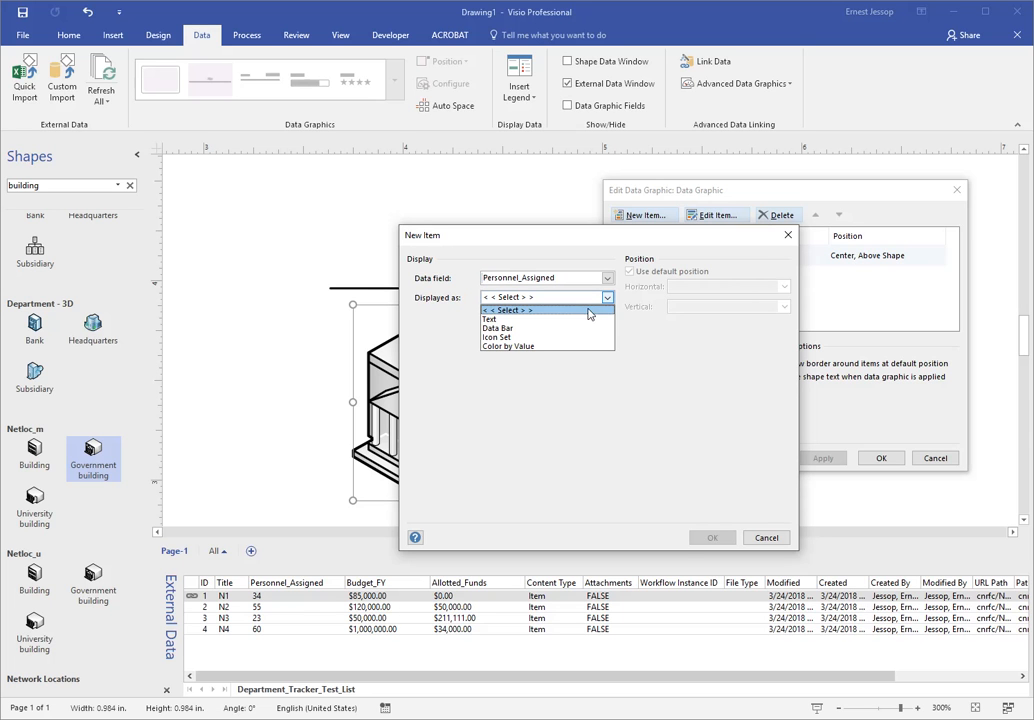
click(509, 329)
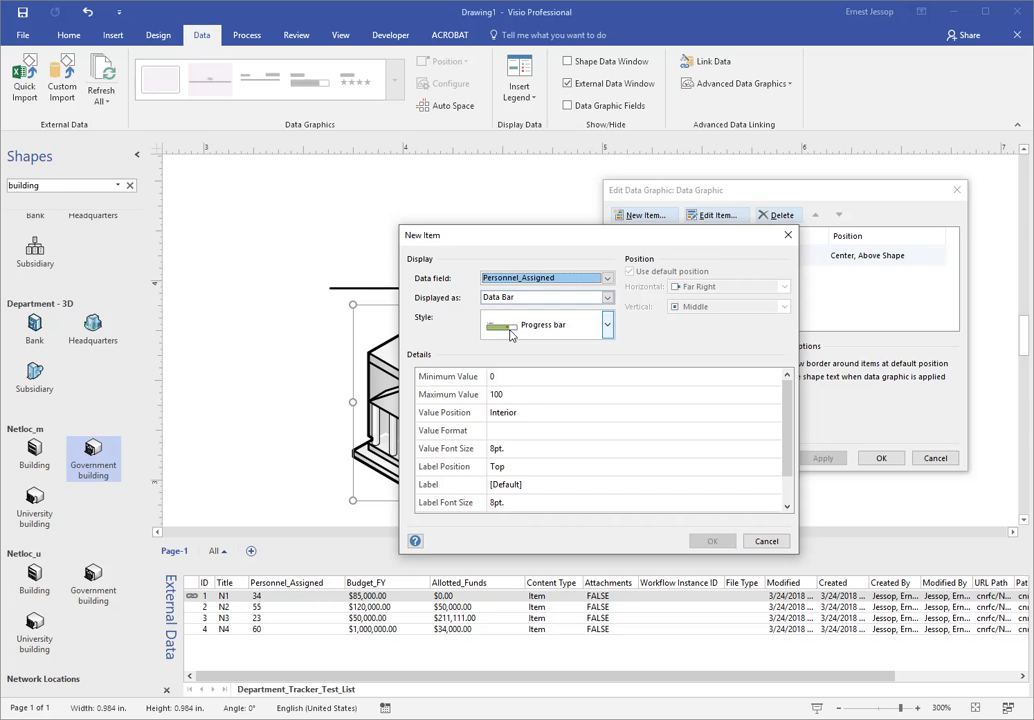
click(609, 330)
mouse_move(611, 370)
mouse_down()
mouse_move(611, 455)
mouse_move(606, 366)
mouse_up()
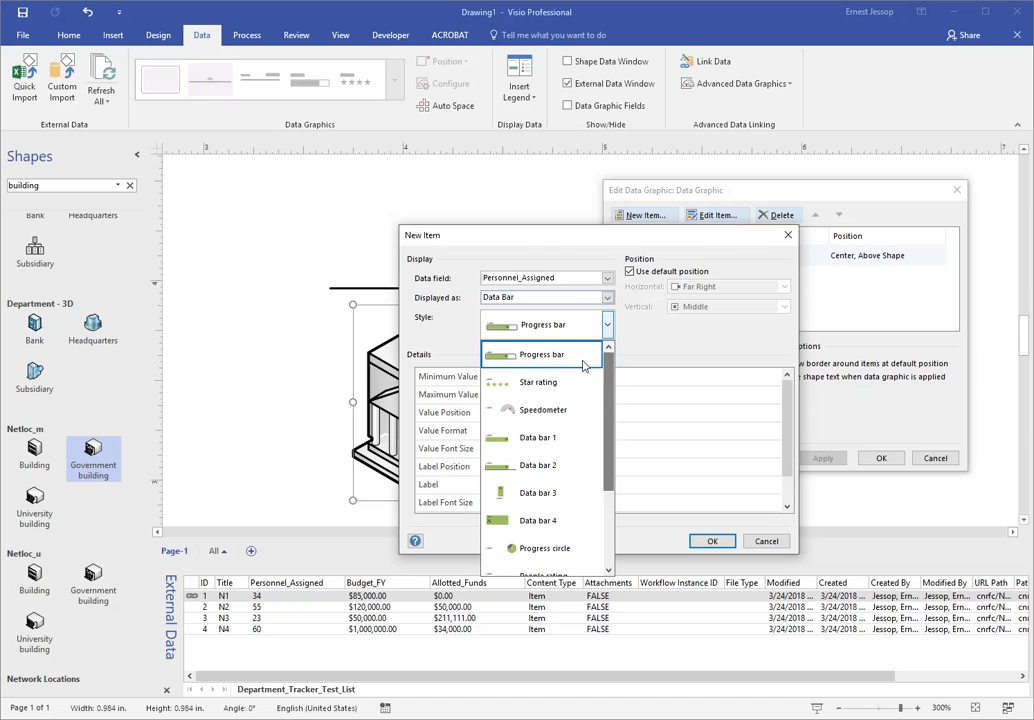
click(584, 250)
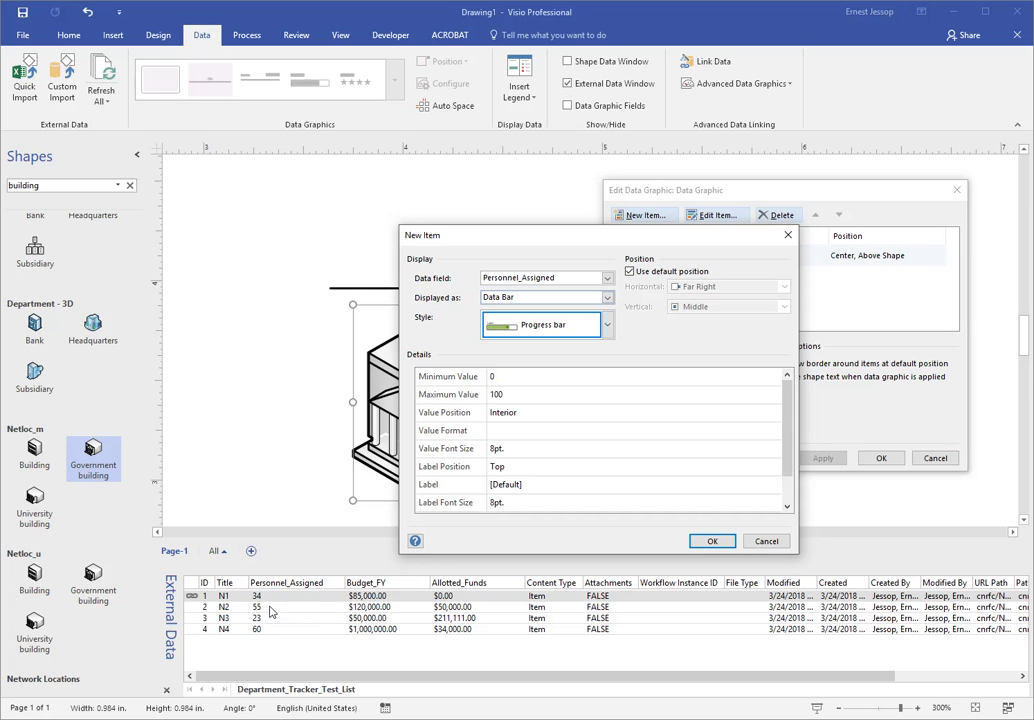
click(497, 398)
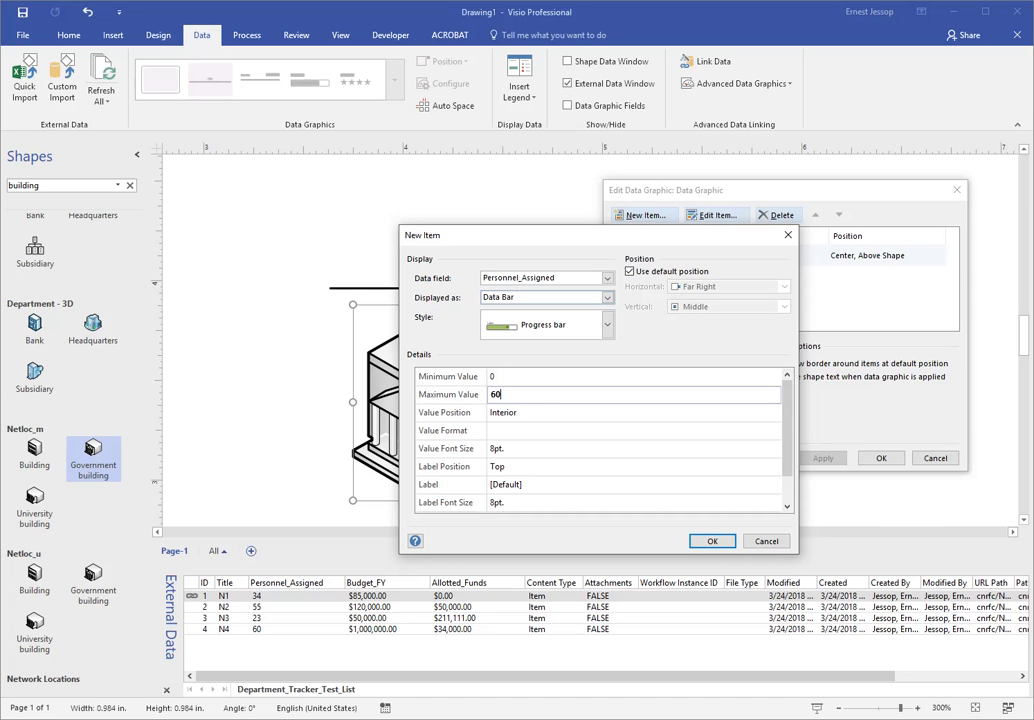
click(532, 419)
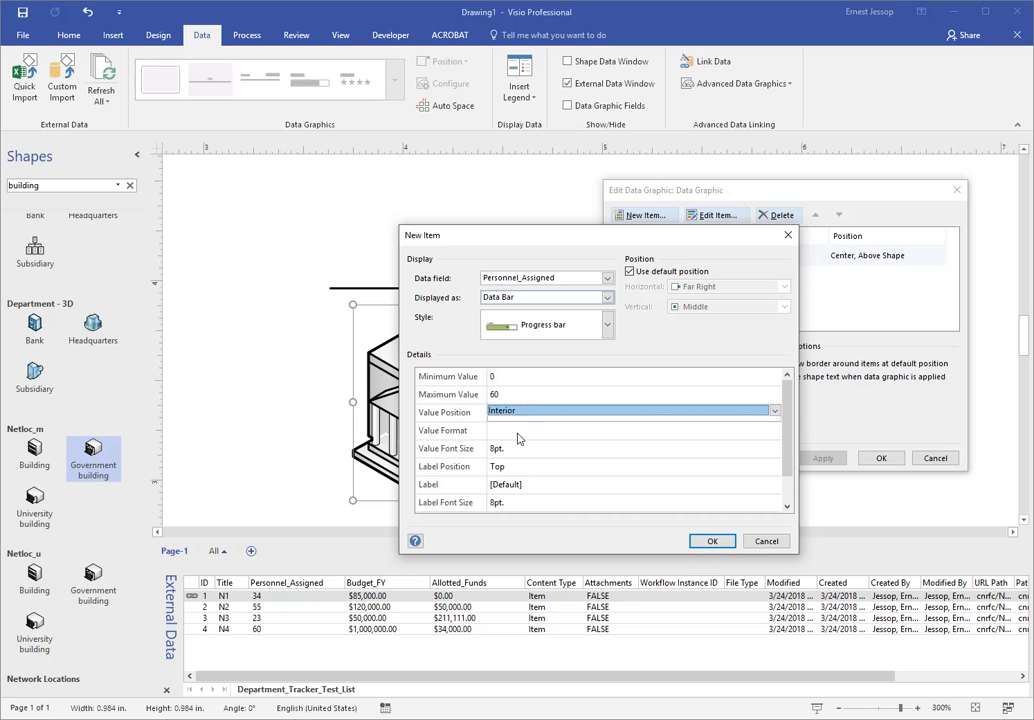
- Format the bar's value as a Number with 0 decimal places and set the value font size to 18 pt
click(518, 432)
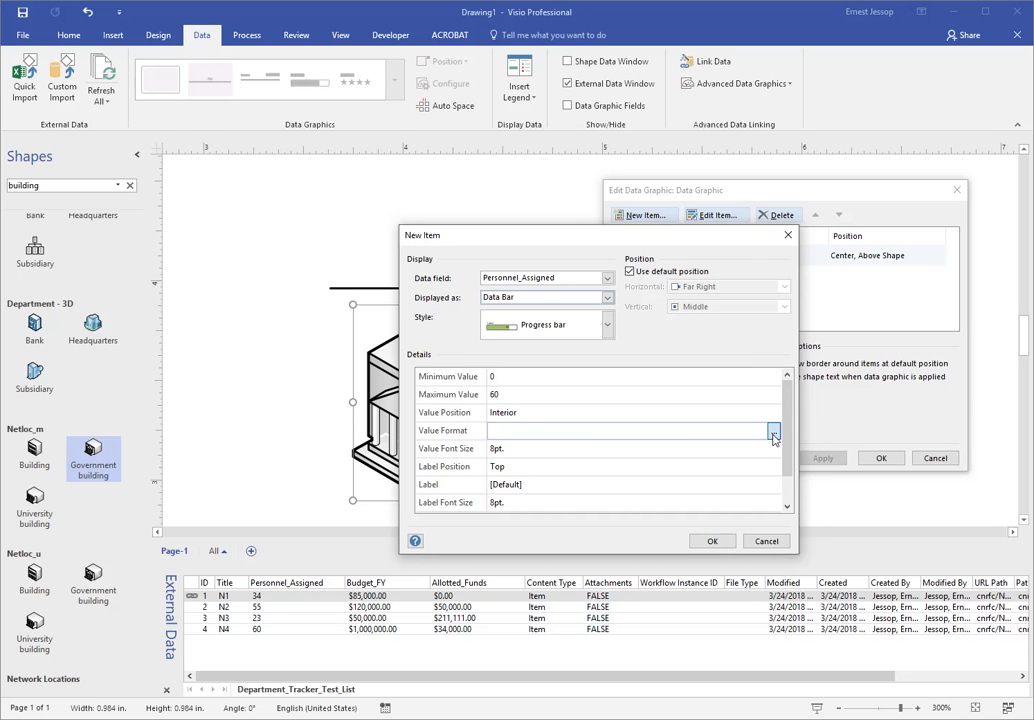
click(774, 432)
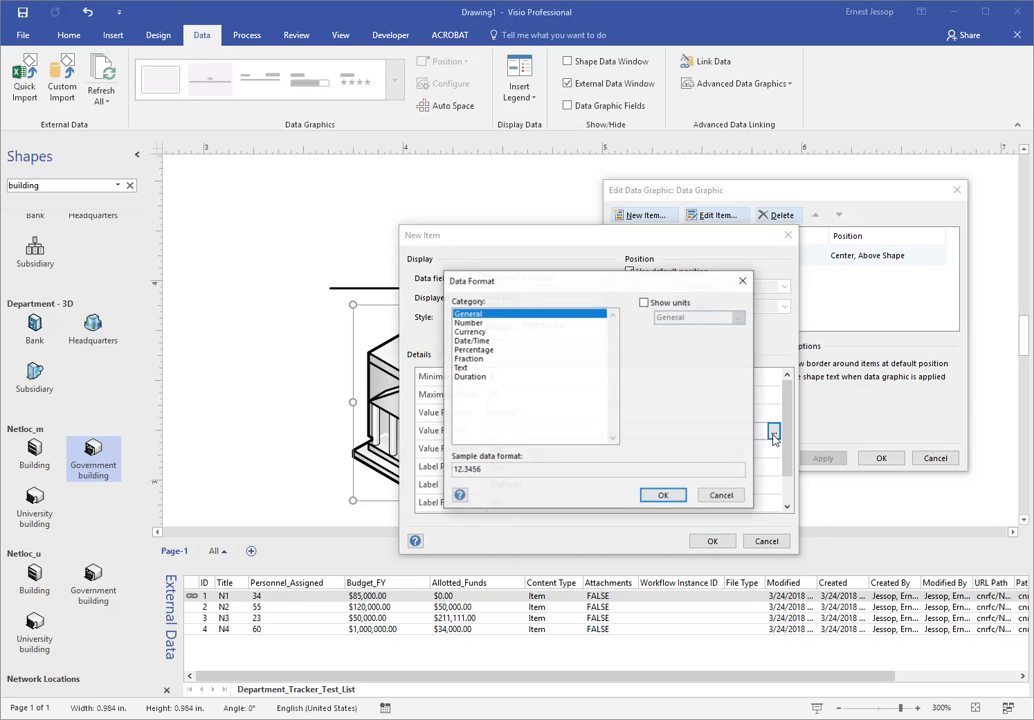
click(482, 323)
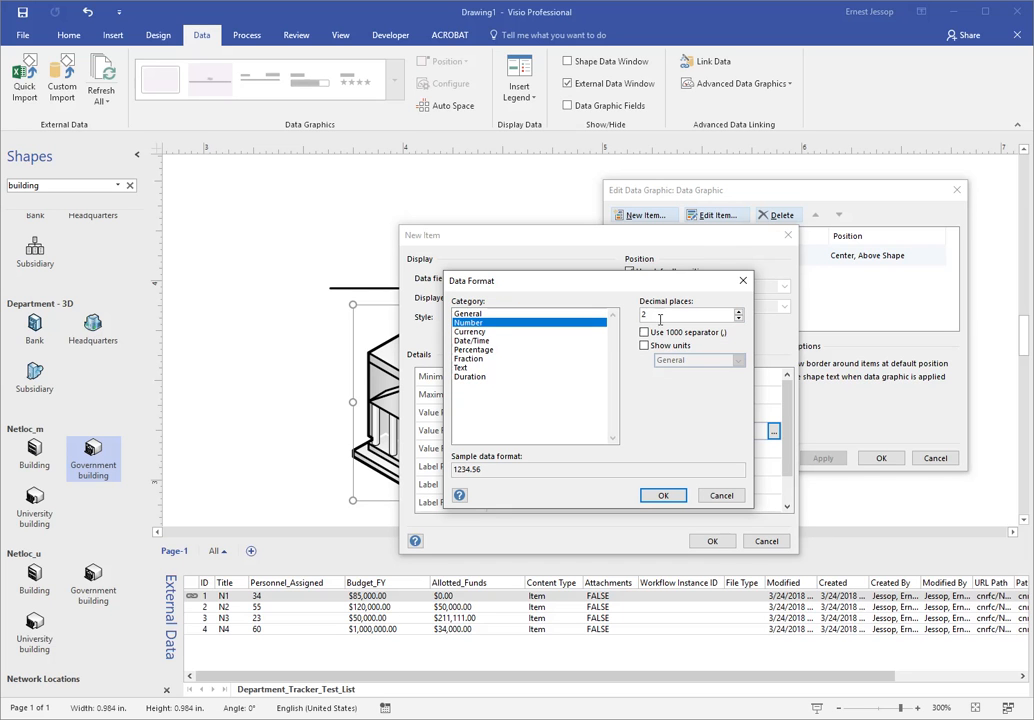
click(738, 318)
click(738, 318)
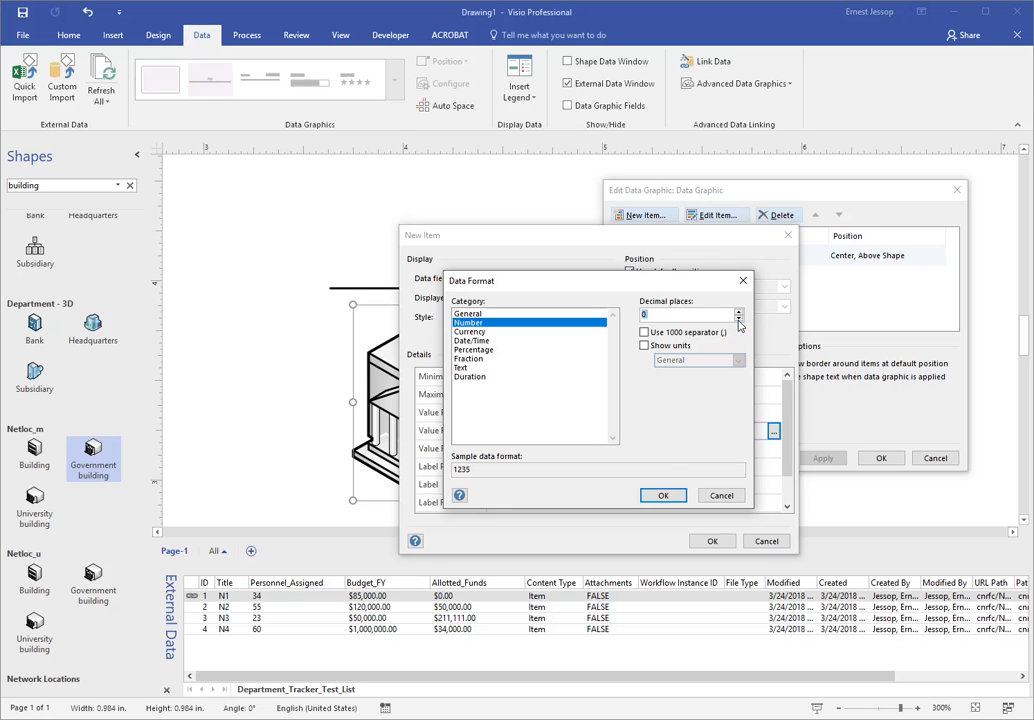
click(664, 496)
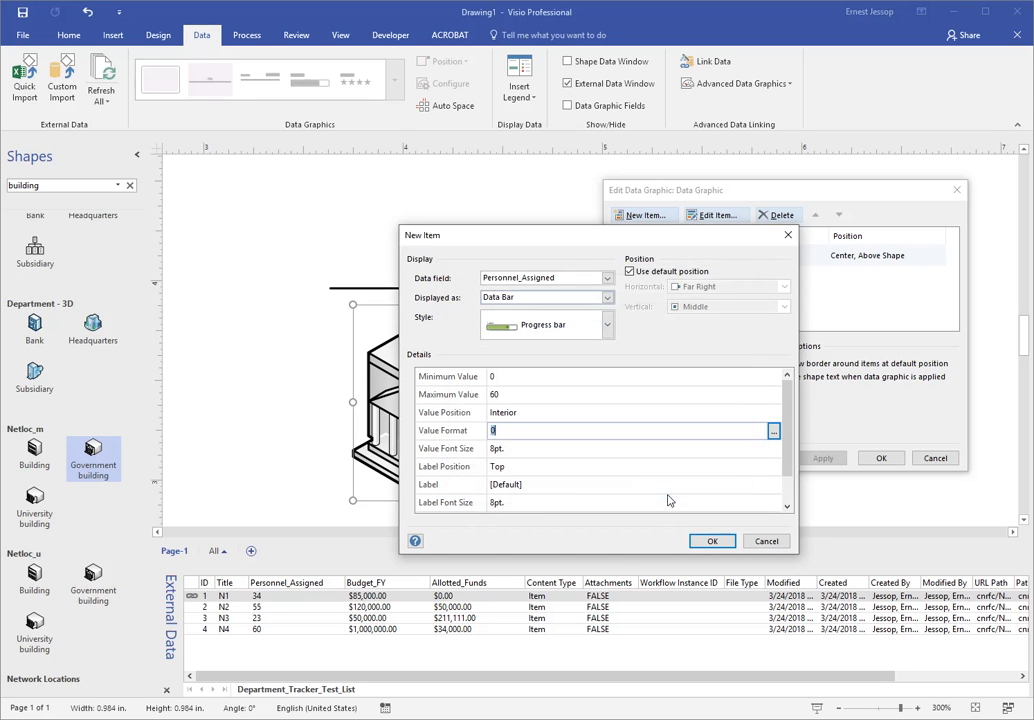
click(514, 449)
text(18)
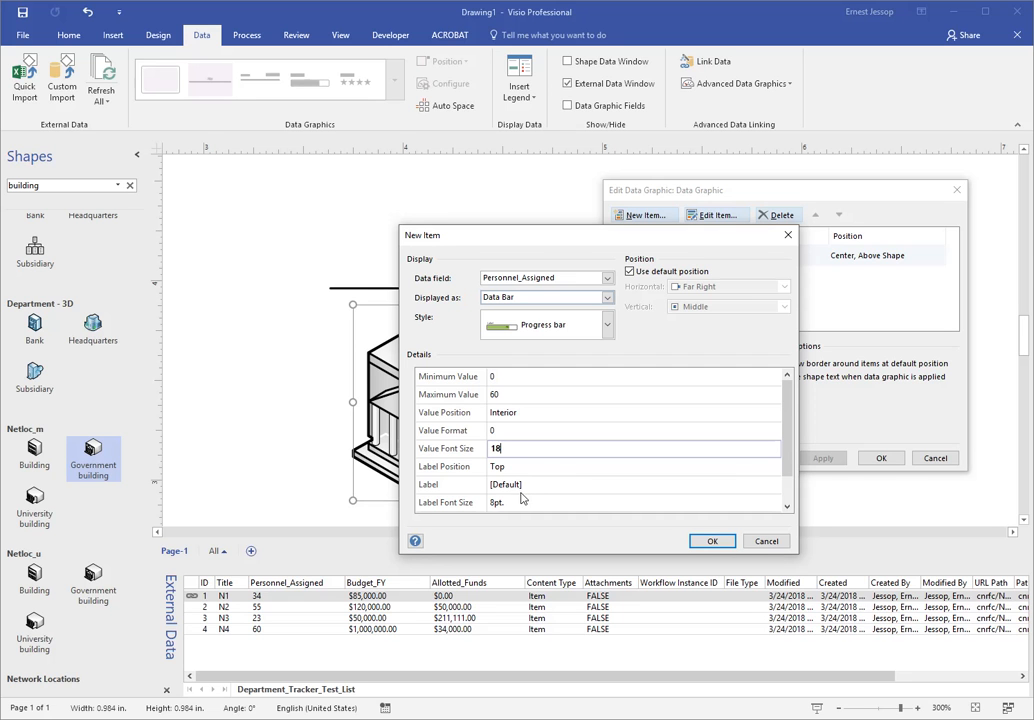
- Override the item's default position with horizontal Center and vertical Above Shape, and add the item to the data graphic
click(629, 271)
drag(648, 243, 720, 213)
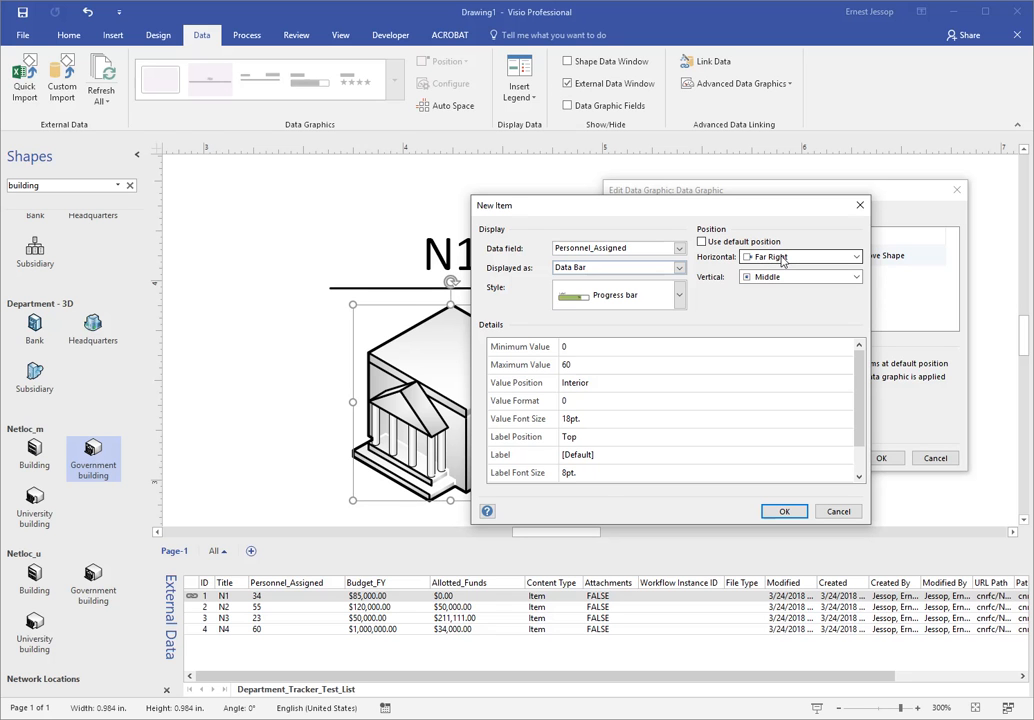
drag(653, 213, 376, 197)
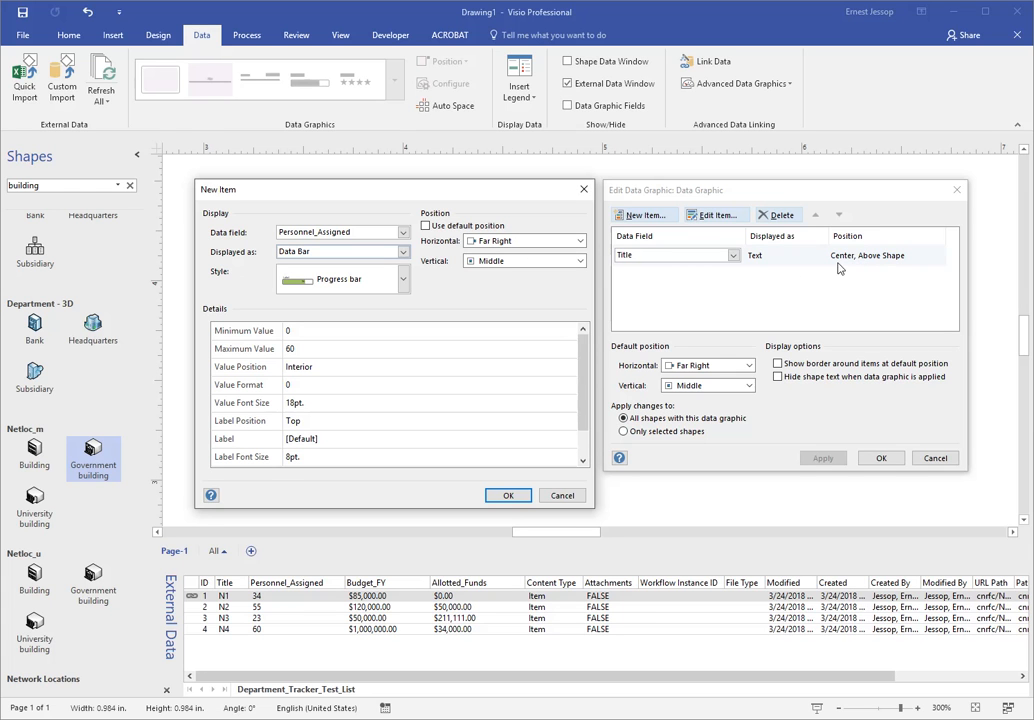
click(562, 250)
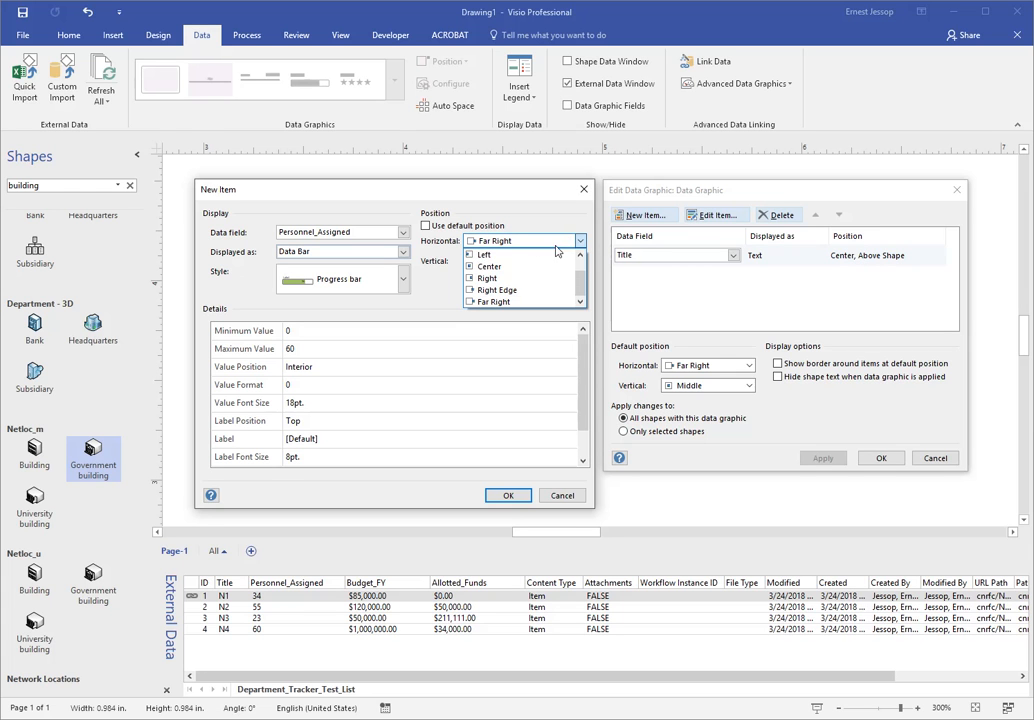
click(537, 270)
click(540, 261)
scroll(540, 300, up, 1)
click(548, 279)
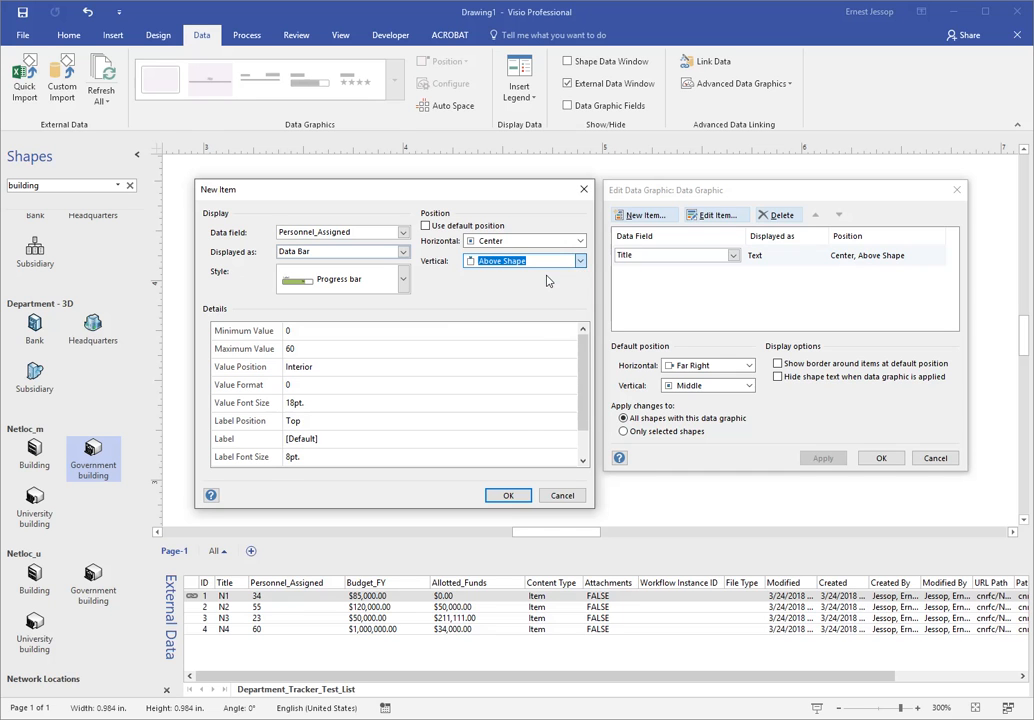
click(506, 496)
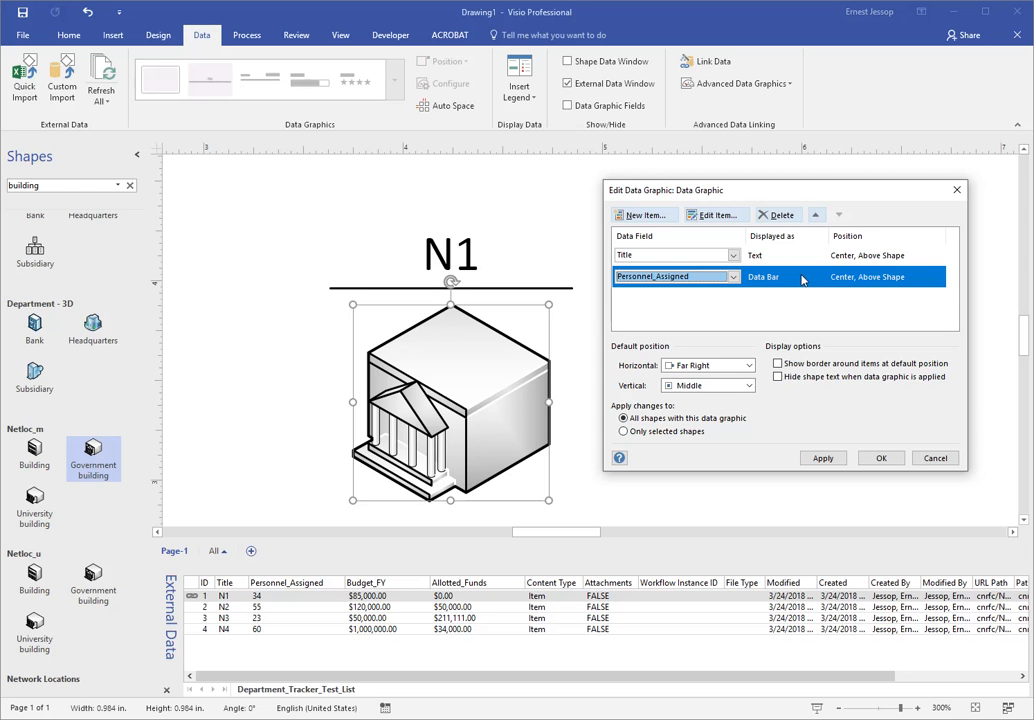
- Apply the data graphic changes to the building with Title ordered before Personnel_Assigned
click(817, 219)
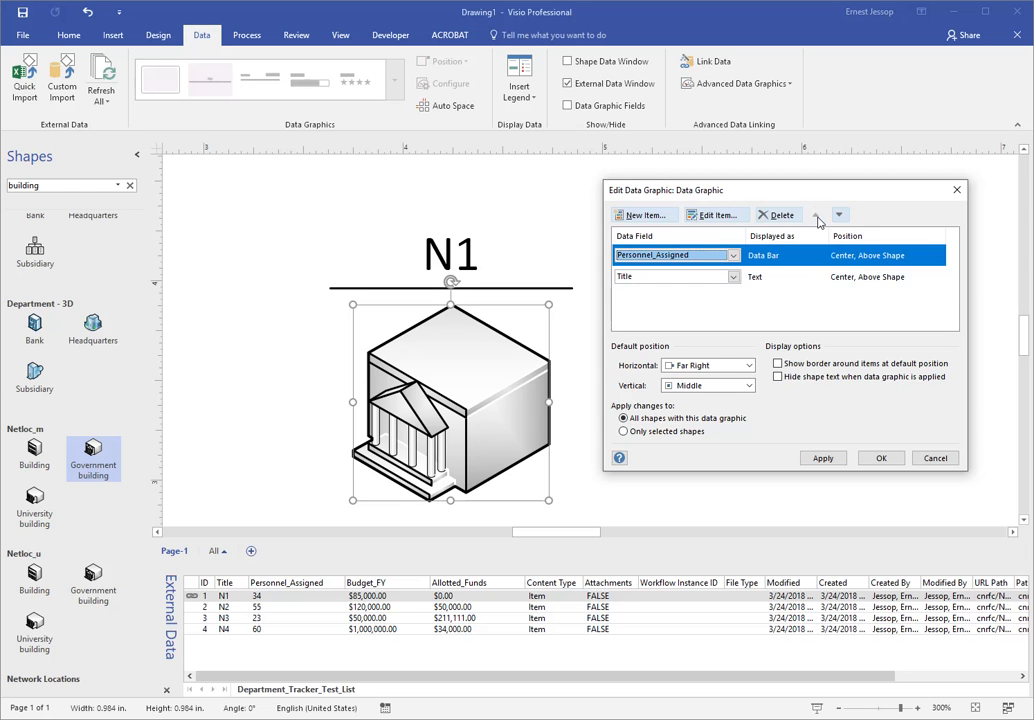
click(838, 214)
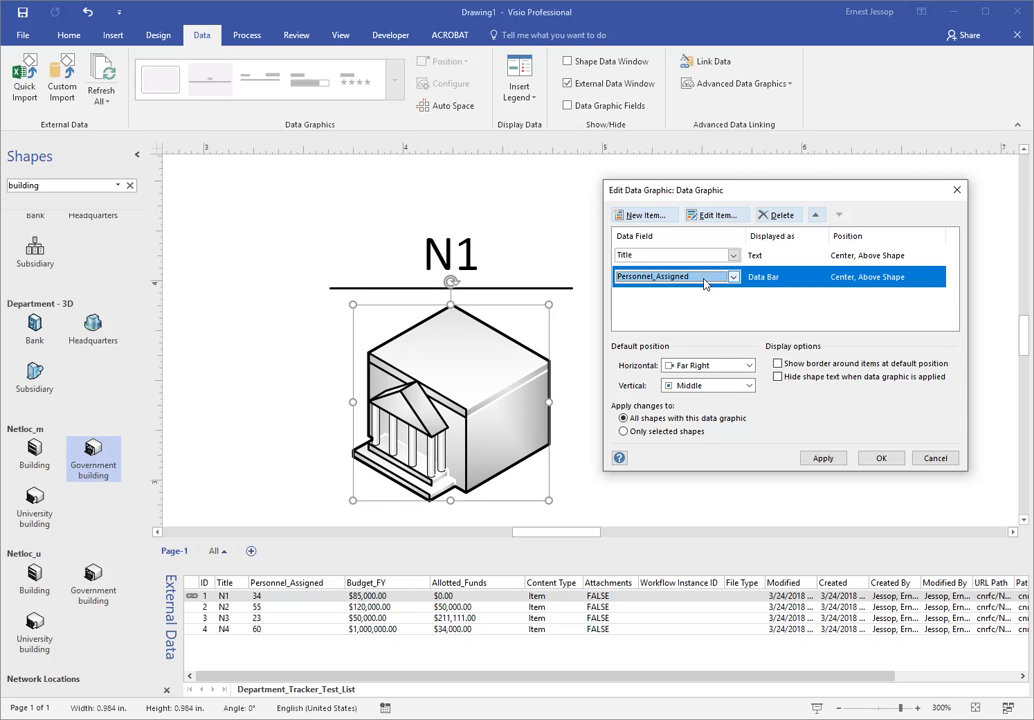
click(822, 458)
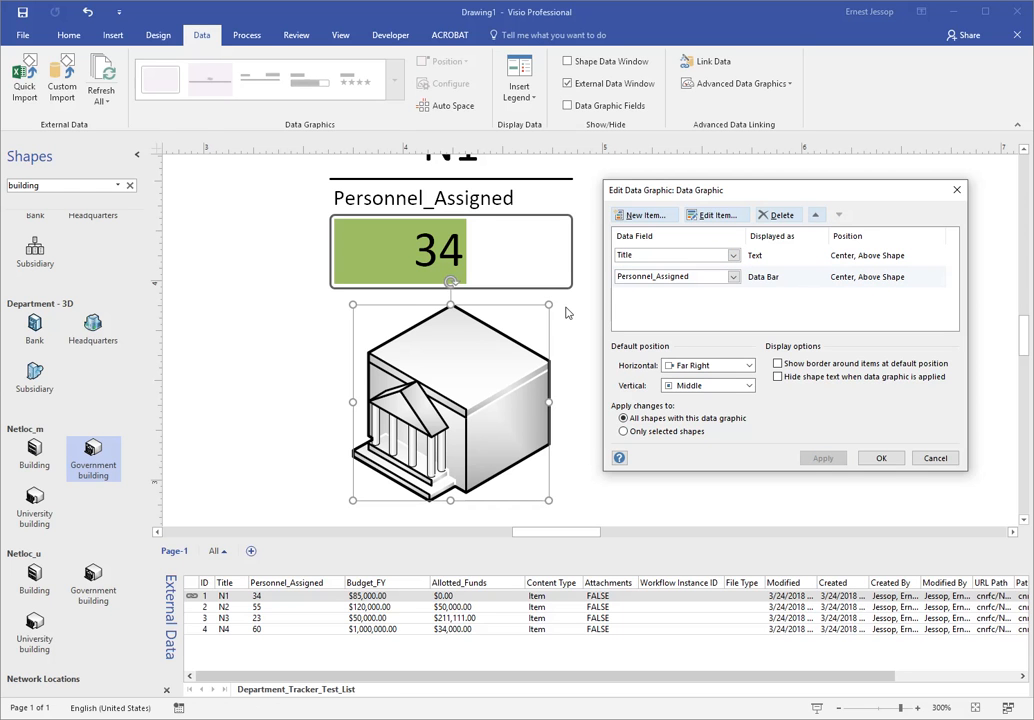
- Change the Personnel_Assigned data bar's label to Personnel and apply the edited data graphic
drag(906, 200, 947, 176)
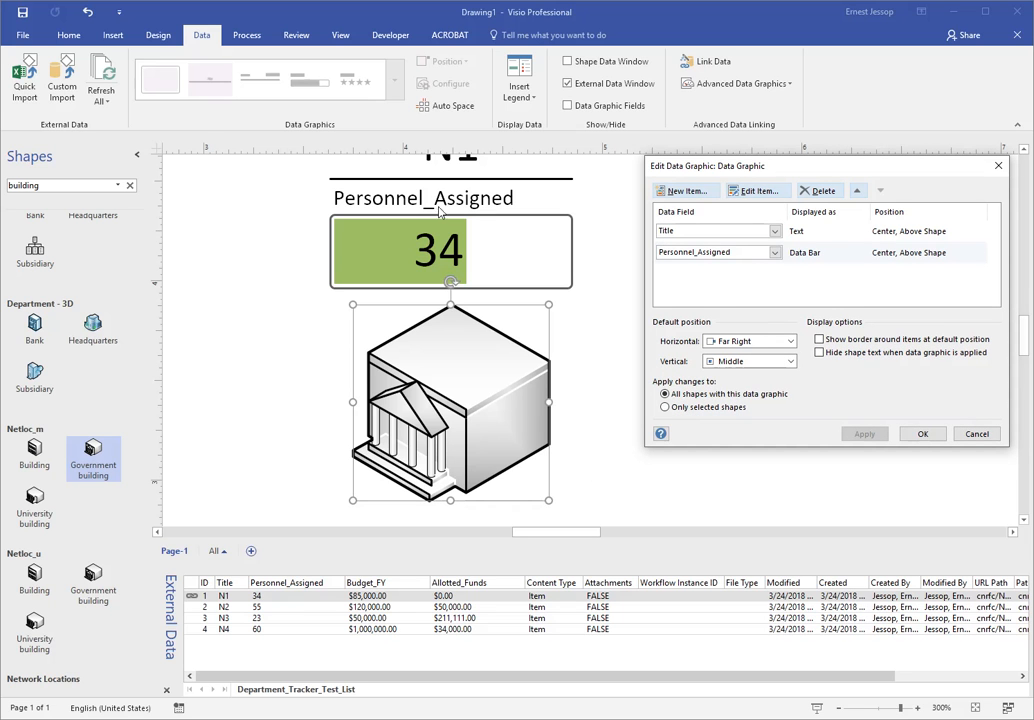
double_click(762, 254)
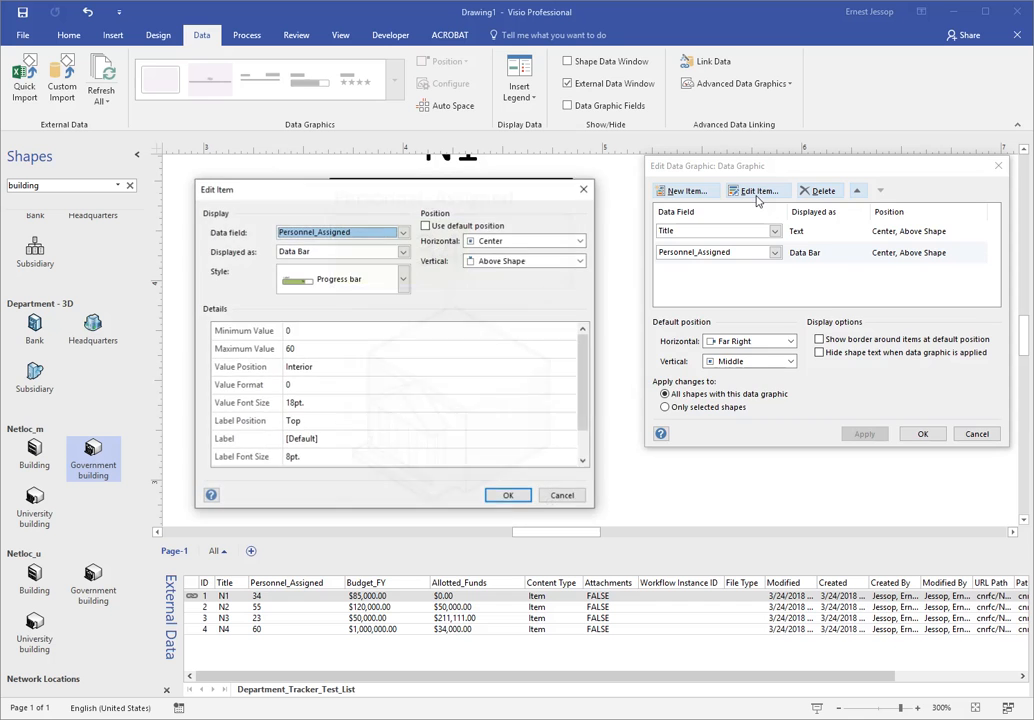
drag(432, 206, 814, 203)
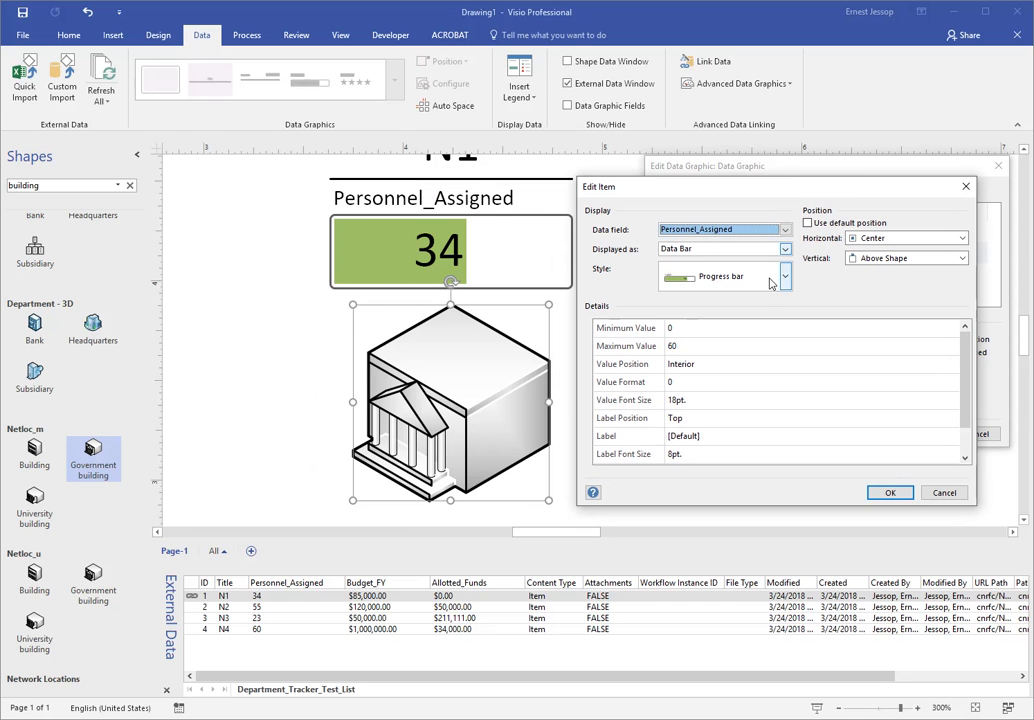
click(698, 441)
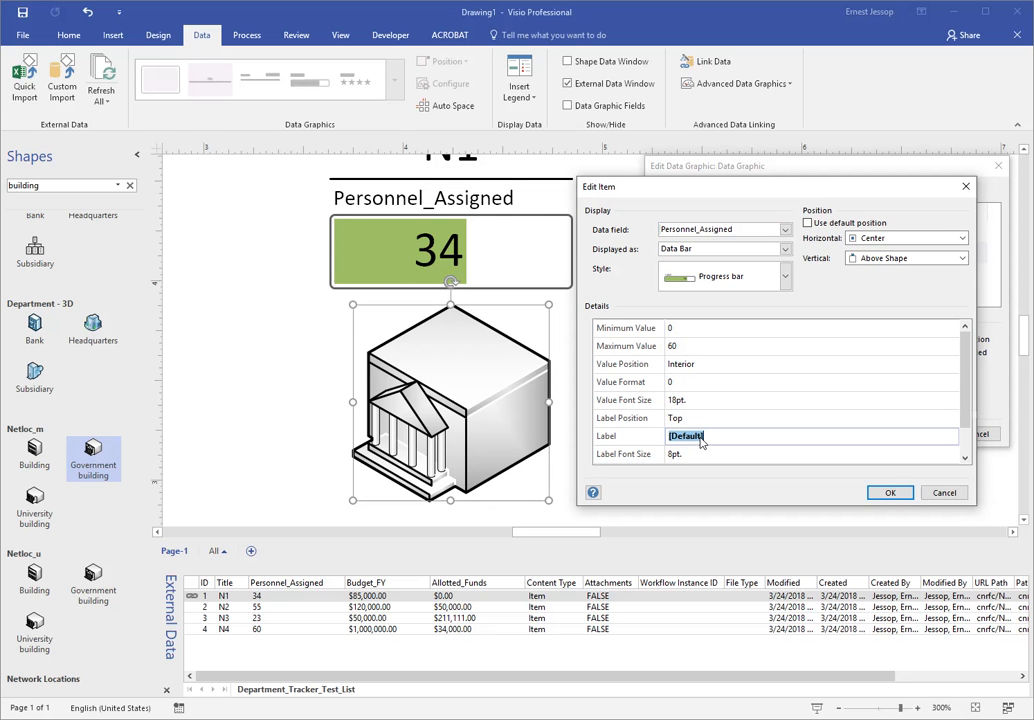
text(Personnel)
click(888, 492)
click(864, 435)
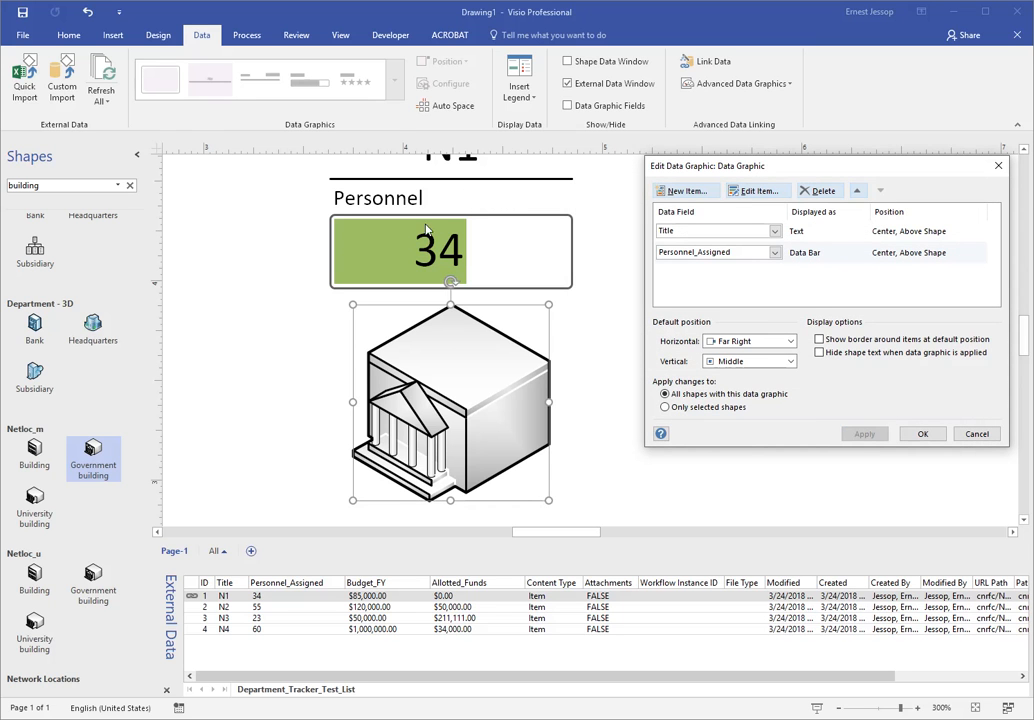
click(920, 434)
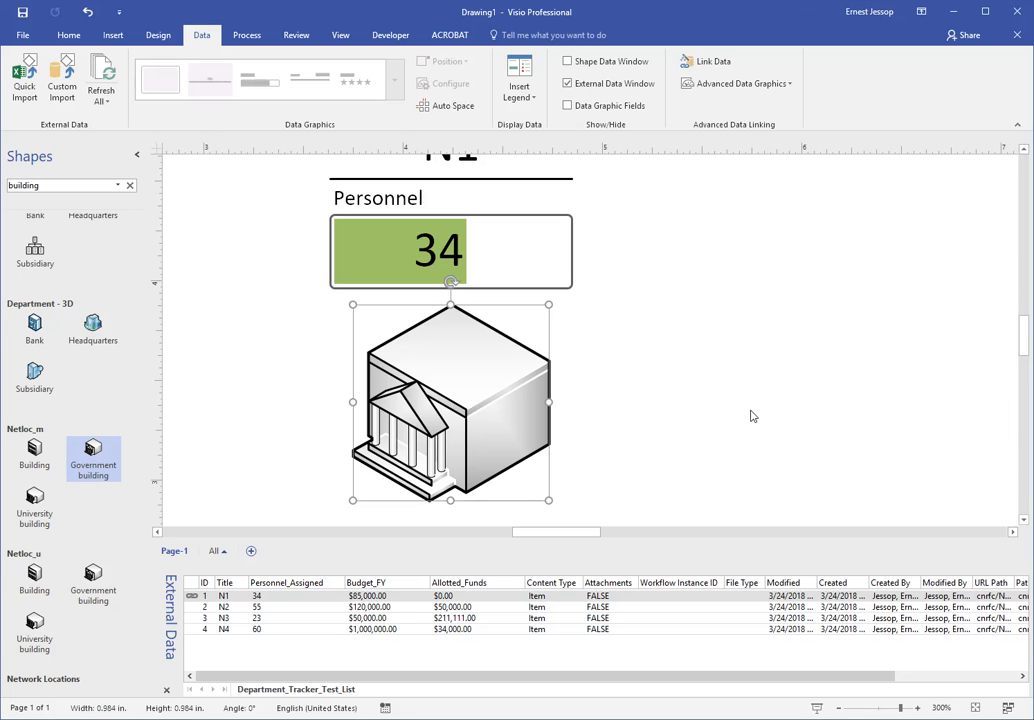
scroll(546, 265, down, 3)
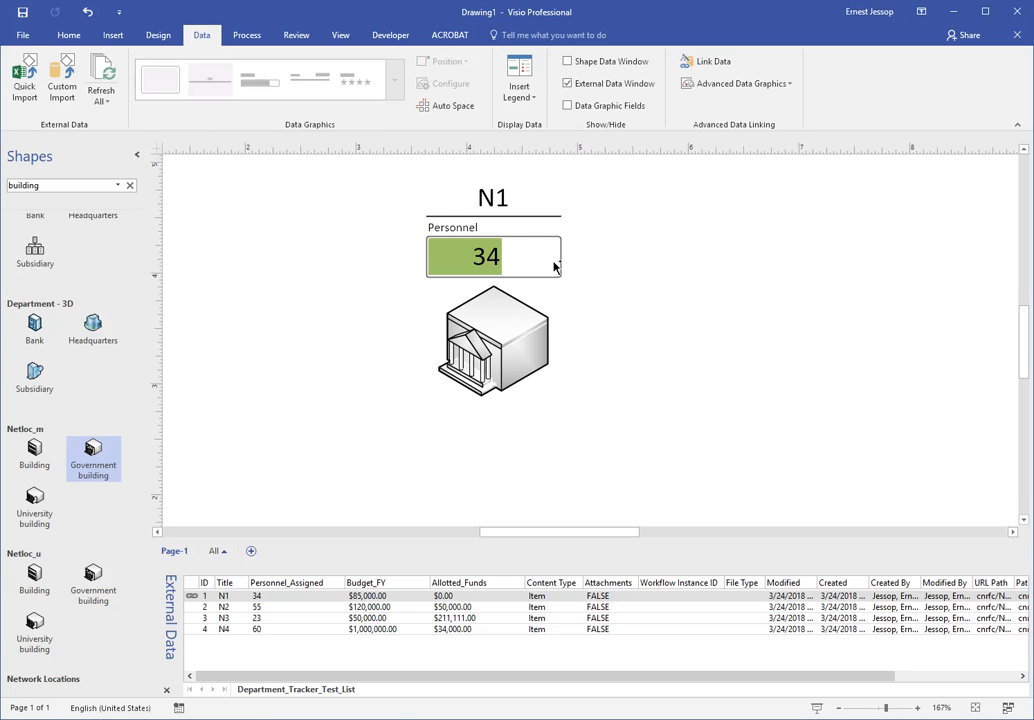